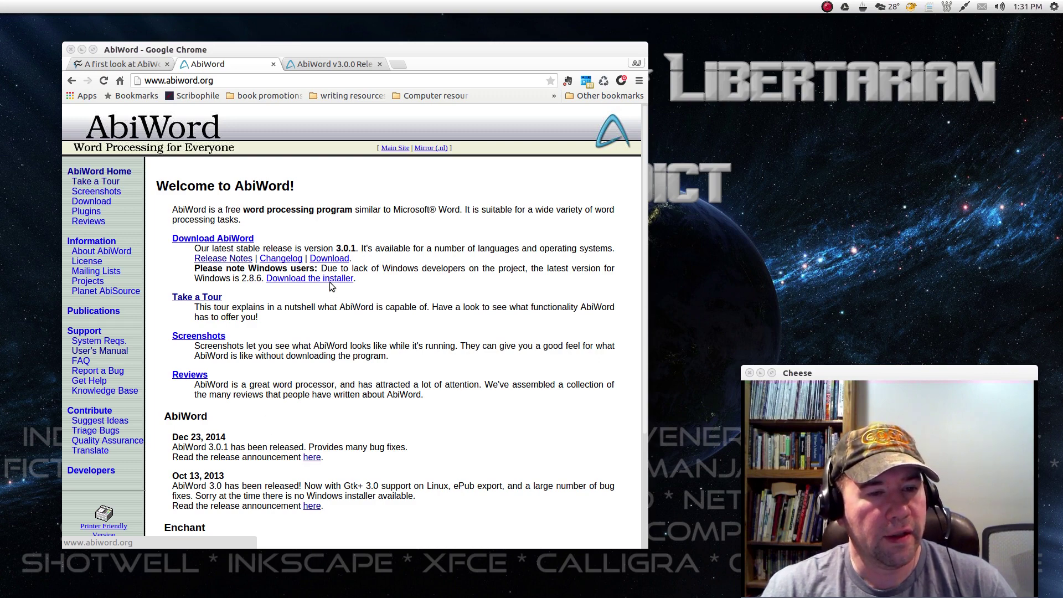
- Open the AbiWord PPA page on Launchpad through the site's download page and its Ubuntu installation instructions
left_click(329, 258)
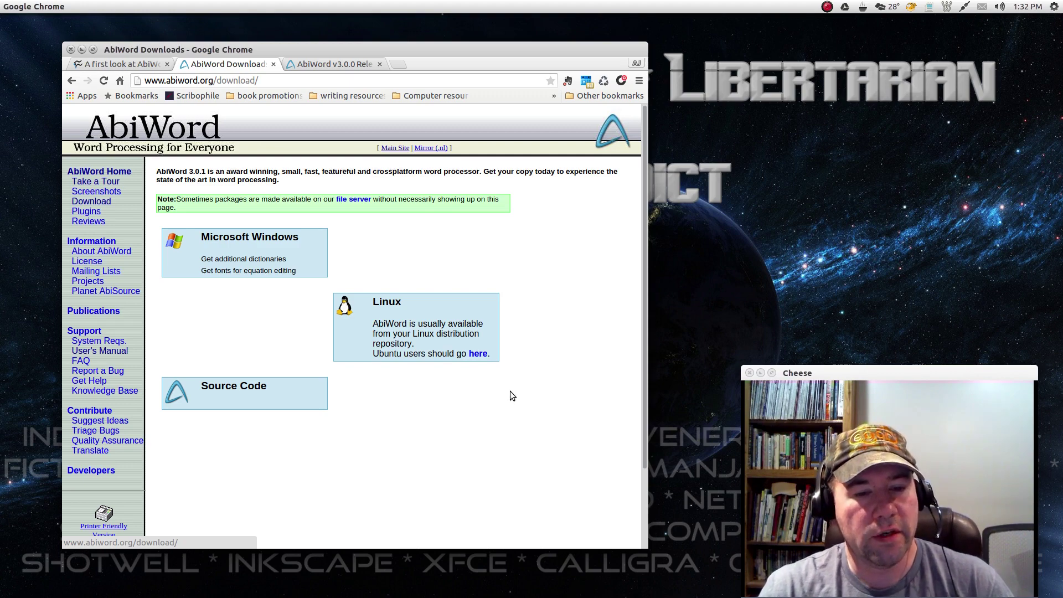
left_click(478, 356)
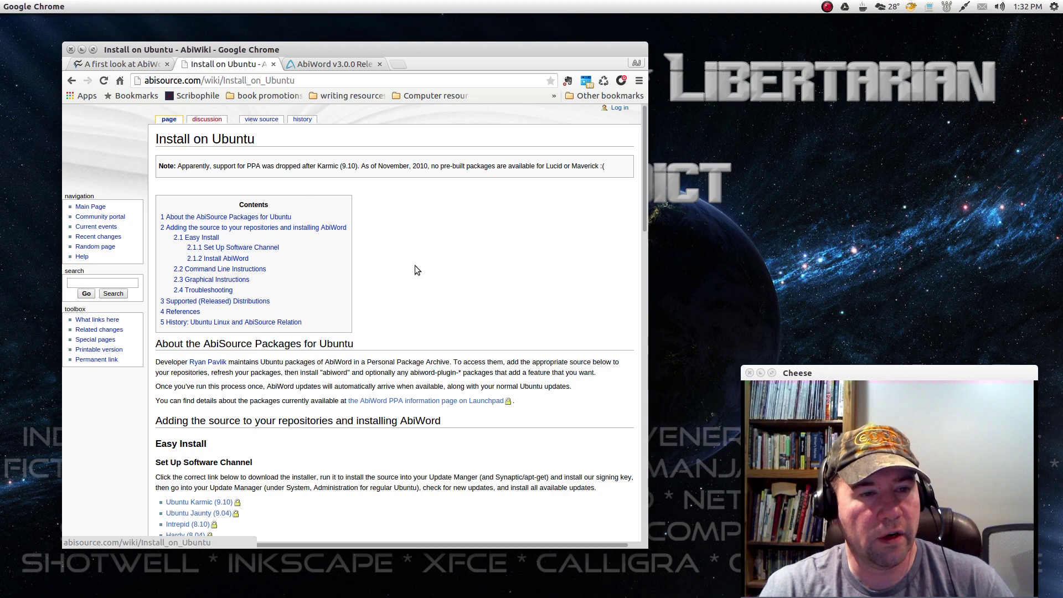
scroll(432, 274, "down", 2)
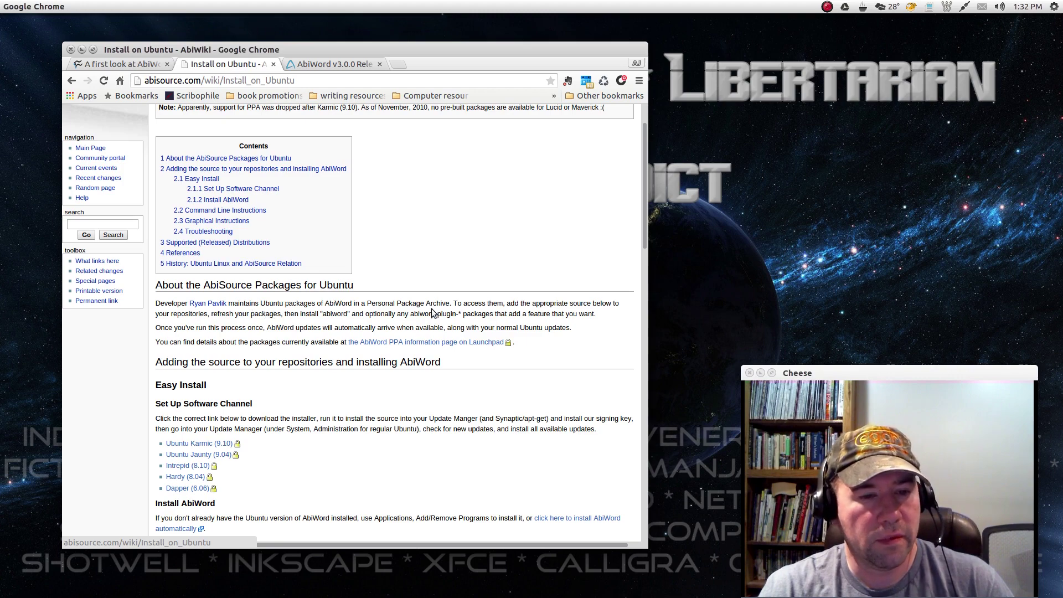
left_click(421, 342)
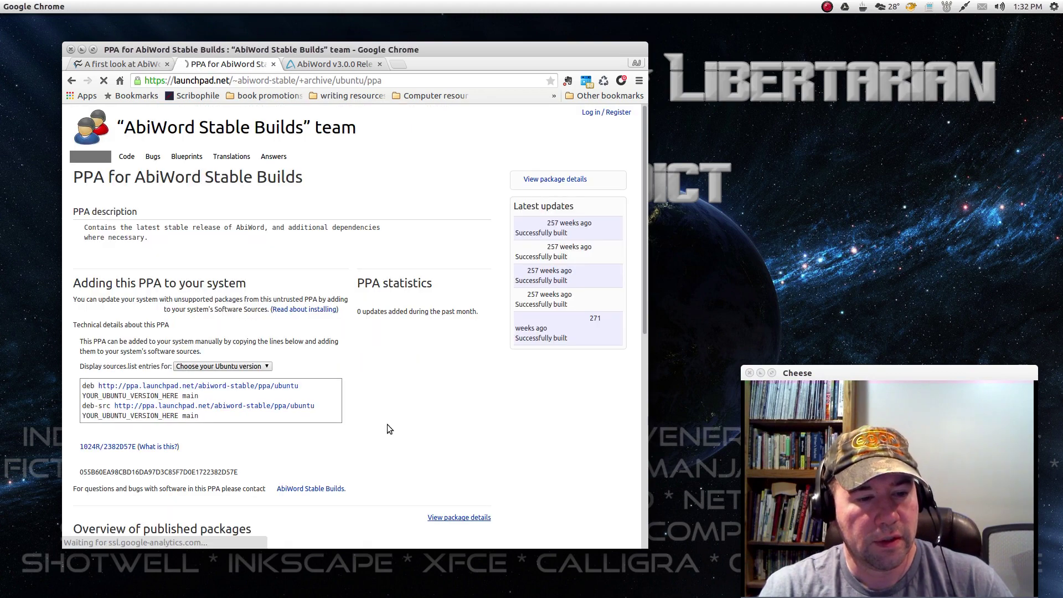
- Review the PPA's published packages and the available Ubuntu series filter options, and return to the AbiWord home page
scroll(364, 422, "down", 3)
scroll(364, 422, "down", 2)
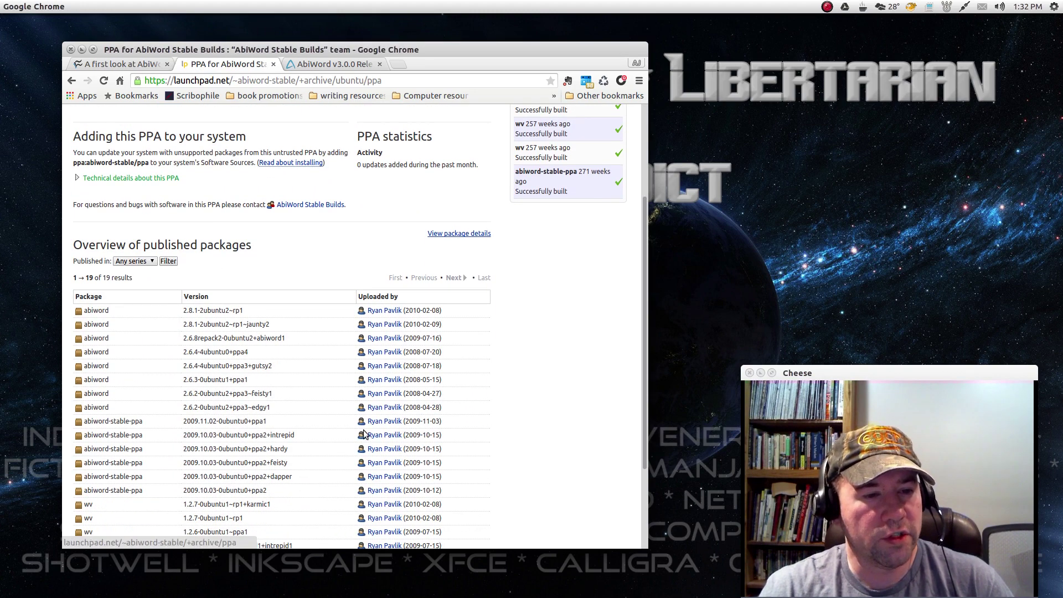
left_click(151, 263)
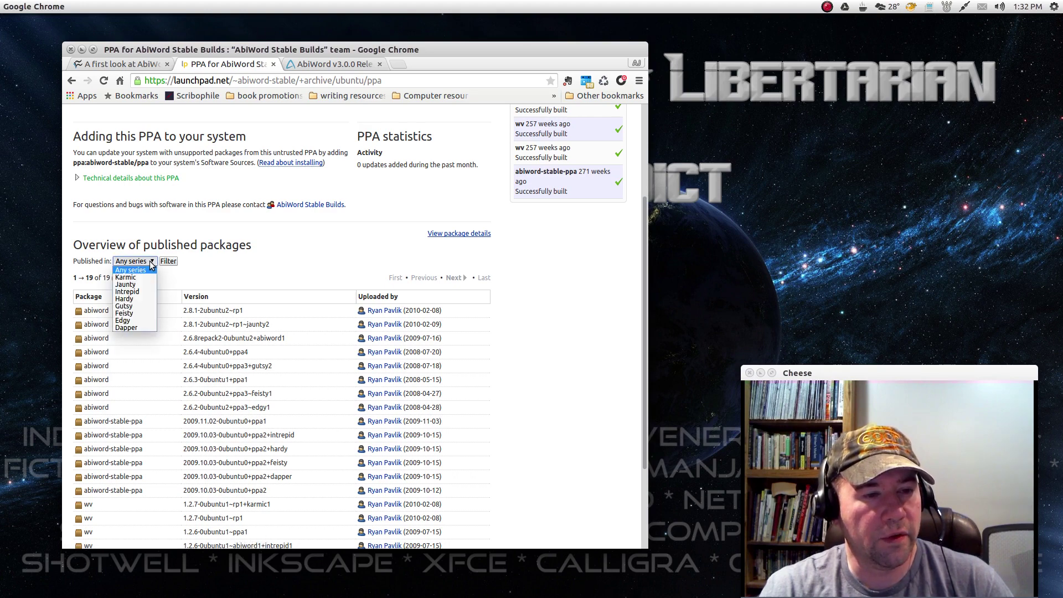
left_click(263, 284)
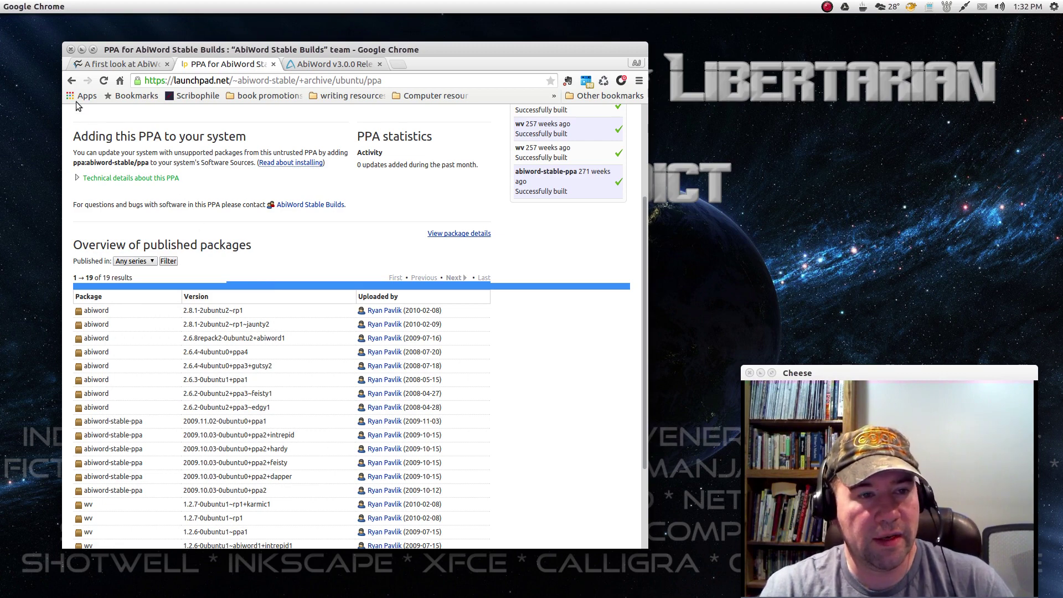
left_click(72, 80)
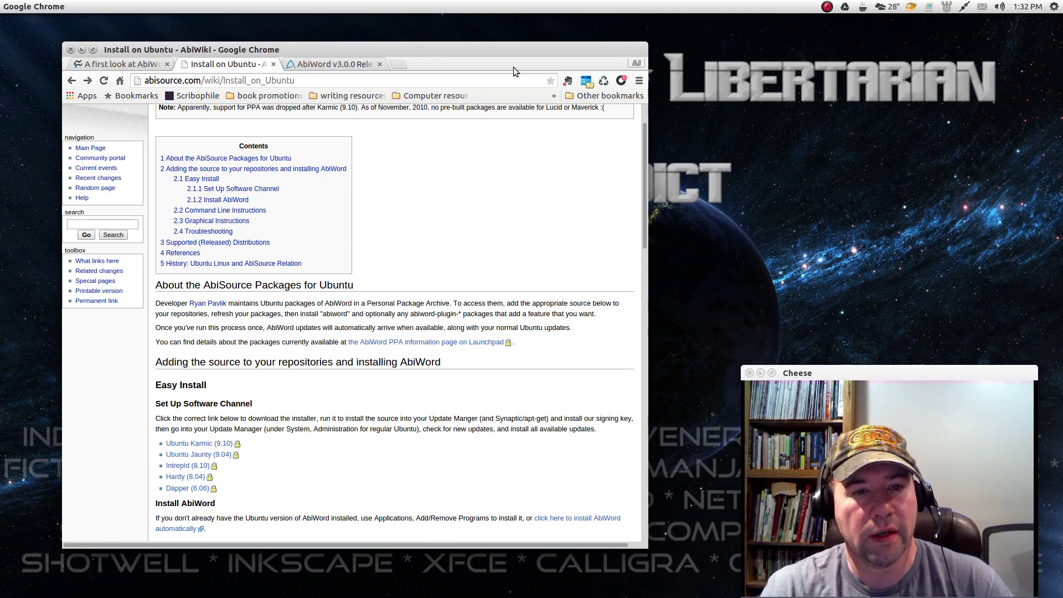
left_click(71, 80)
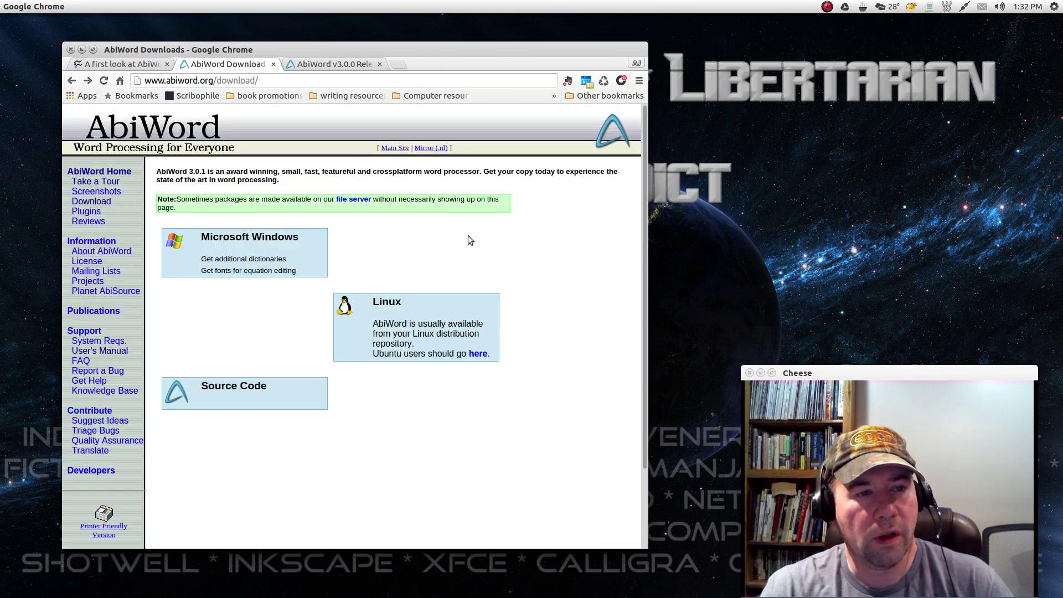
left_click(71, 80)
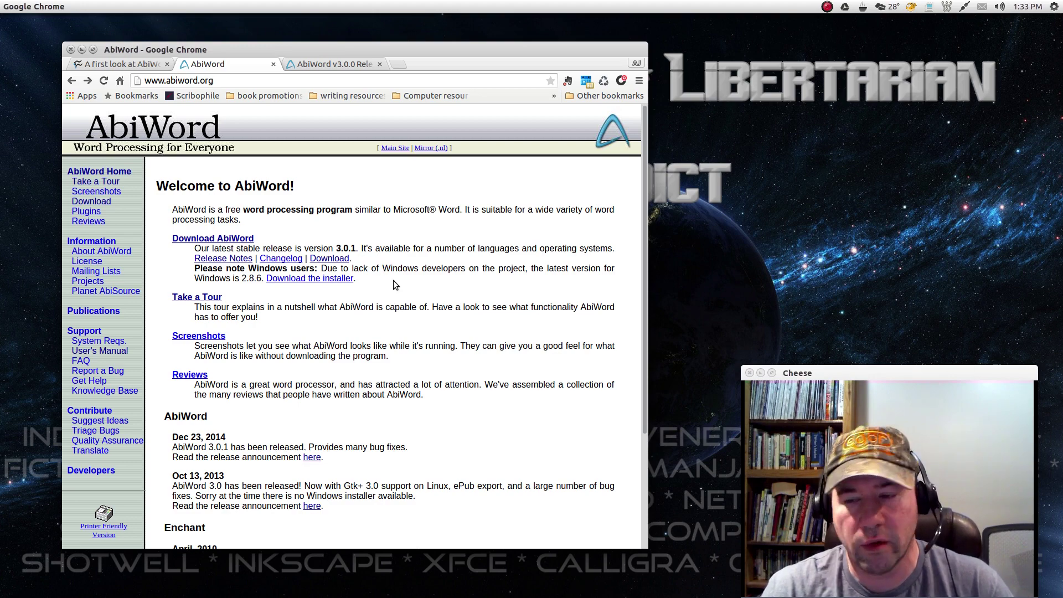
- Bring up the save prompt for the Windows installer from the download page, dismiss it and return to the home page
left_click(330, 258)
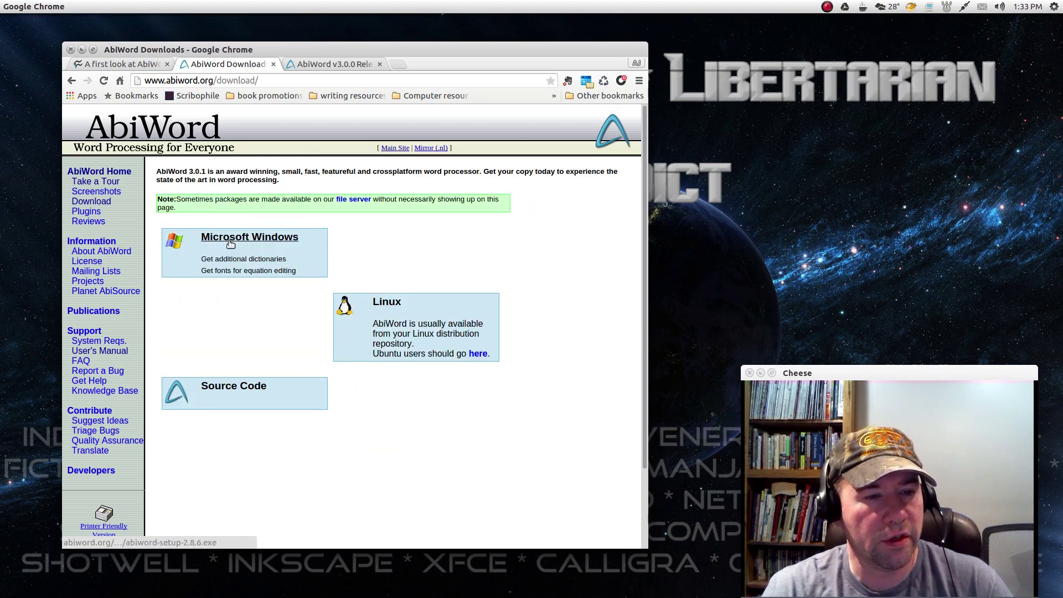
left_click(249, 238)
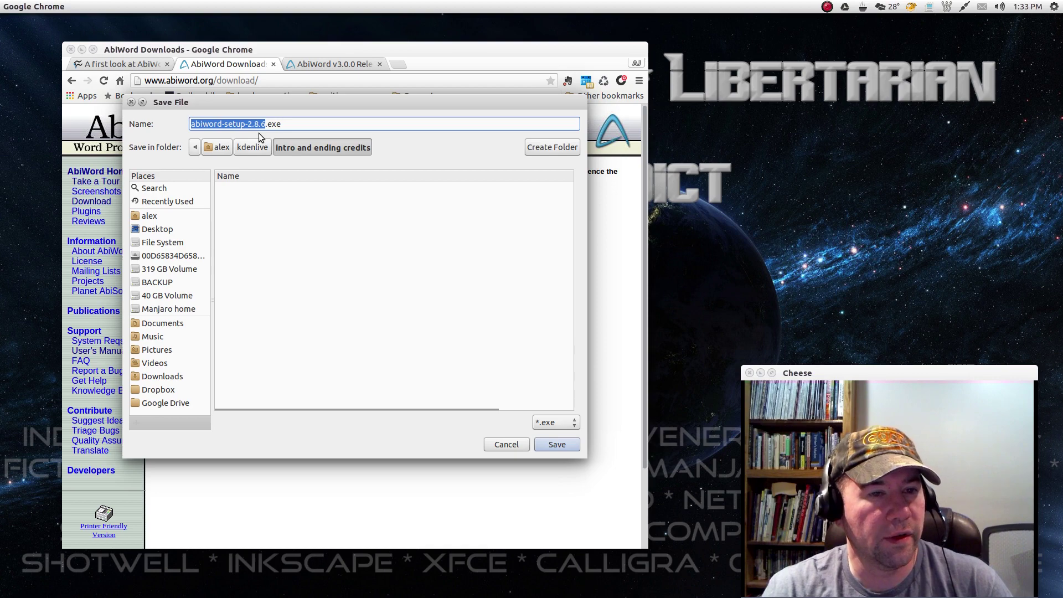
left_click(512, 443)
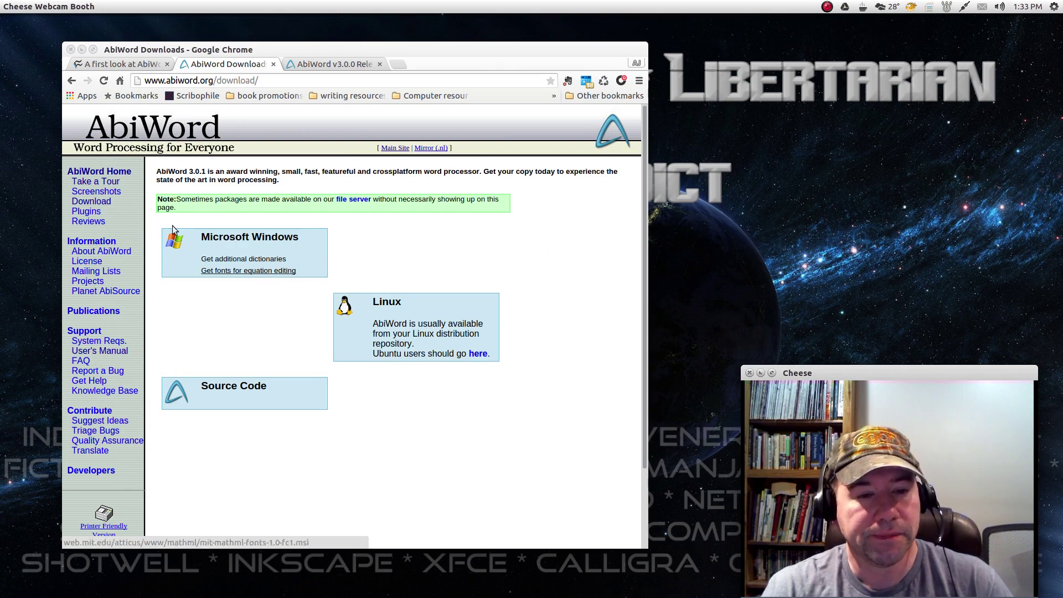
left_click(72, 81)
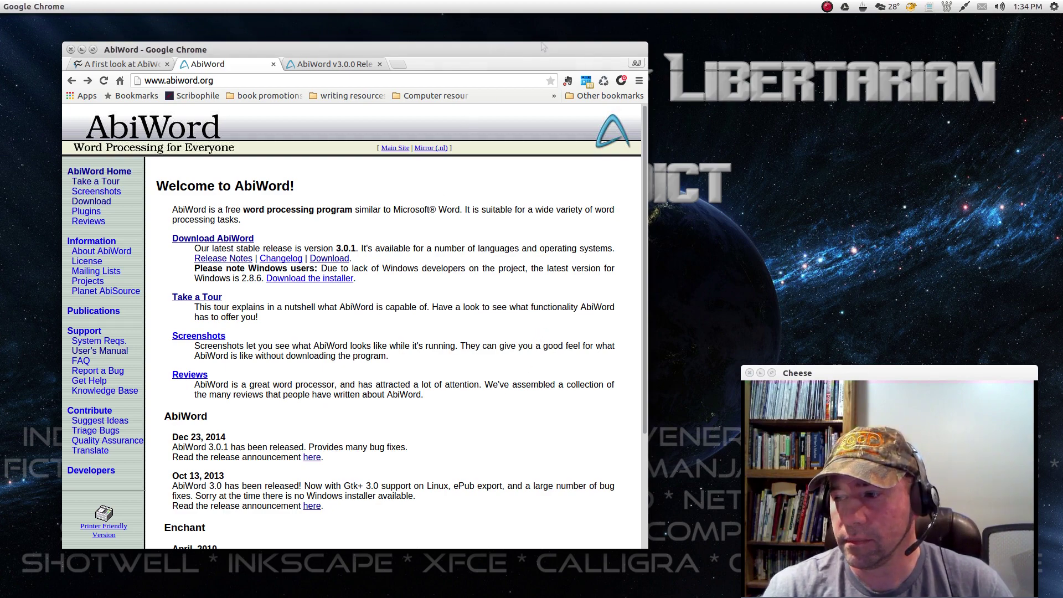
- Move the browser window off this screen, search the system for "abiw" and launch AbiWord
left_click_drag(337, 52, 1062, 193)
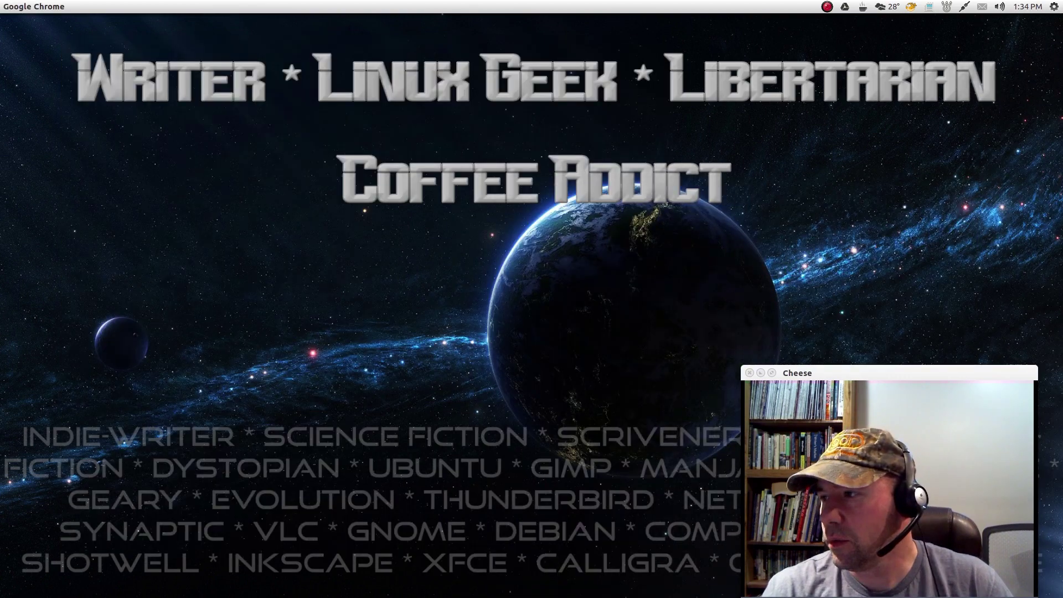
key("super")
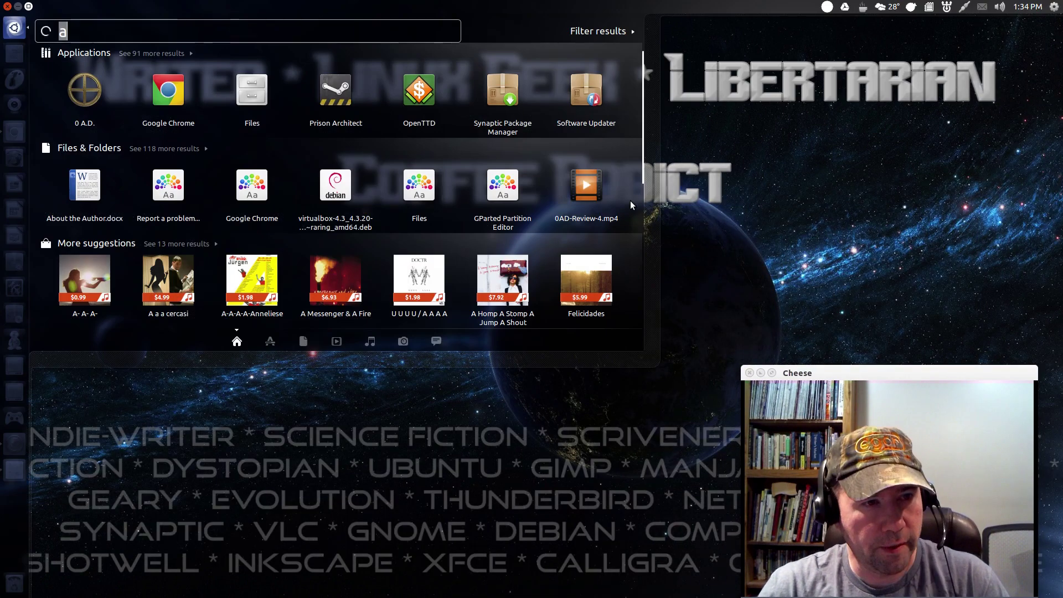
type("abiw")
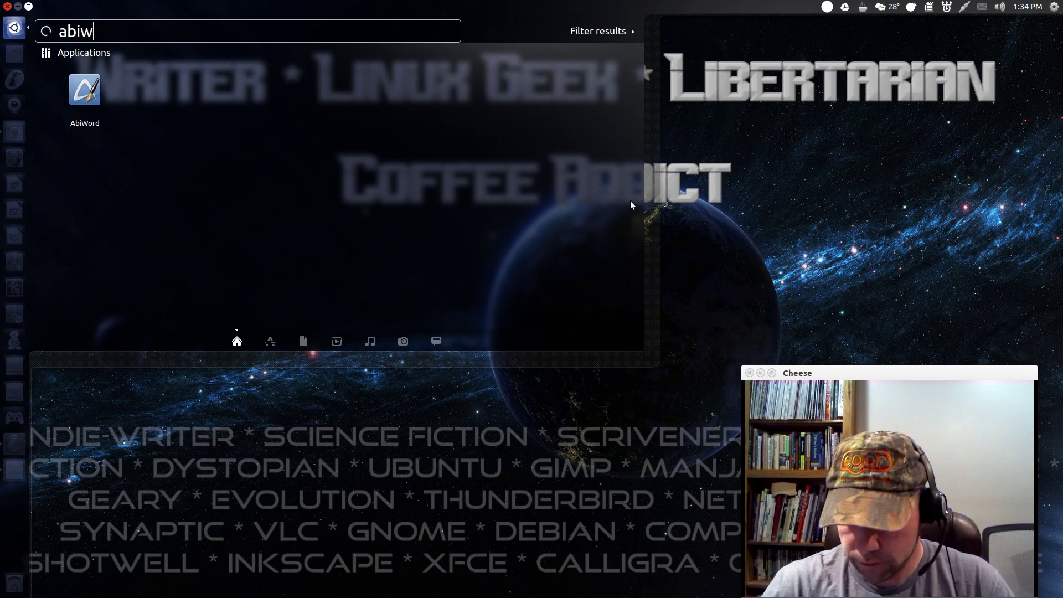
key("Return")
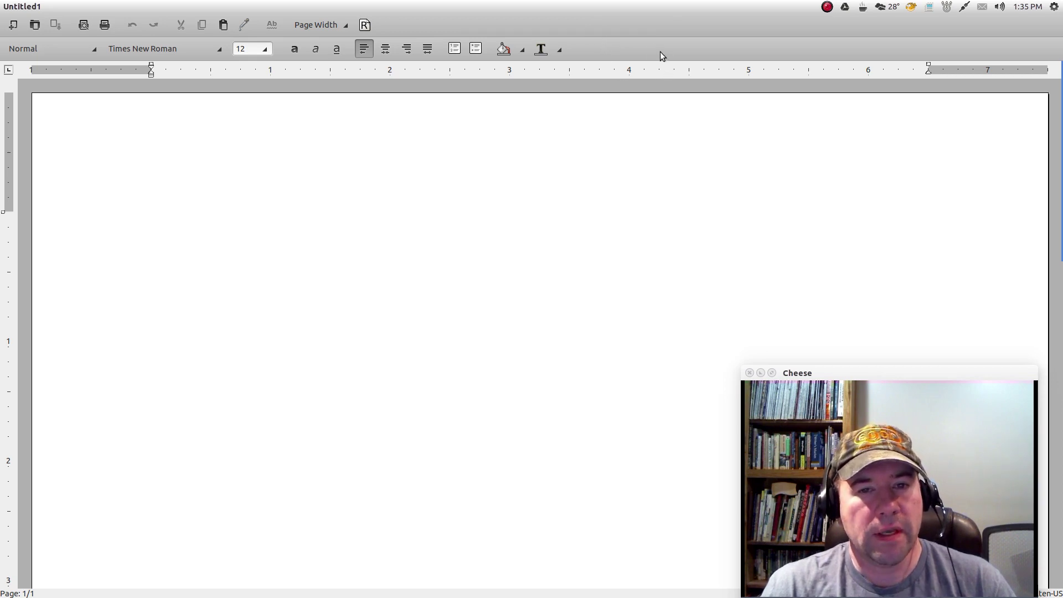
- Browse the Aria Prime folder in the Open File dialog and close the dialog without opening a file
mouse_move(623, 4)
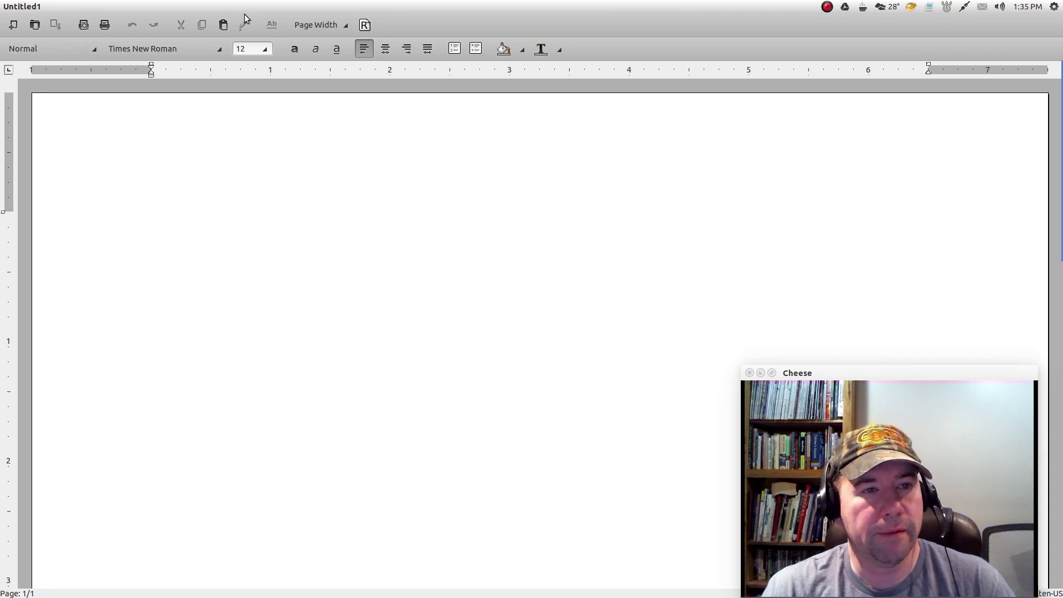
mouse_move(236, 5)
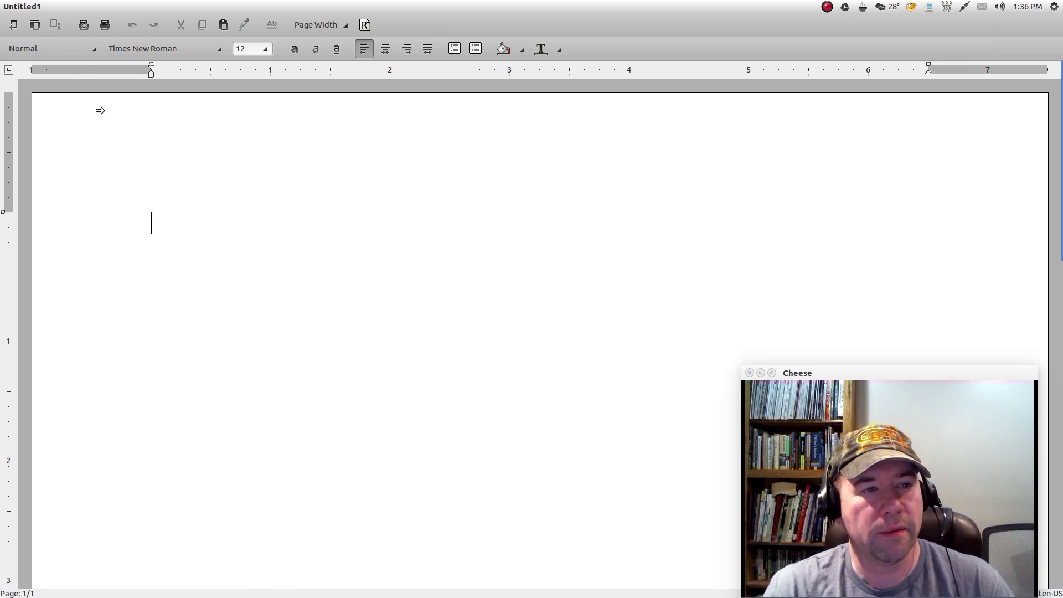
left_click(40, 29)
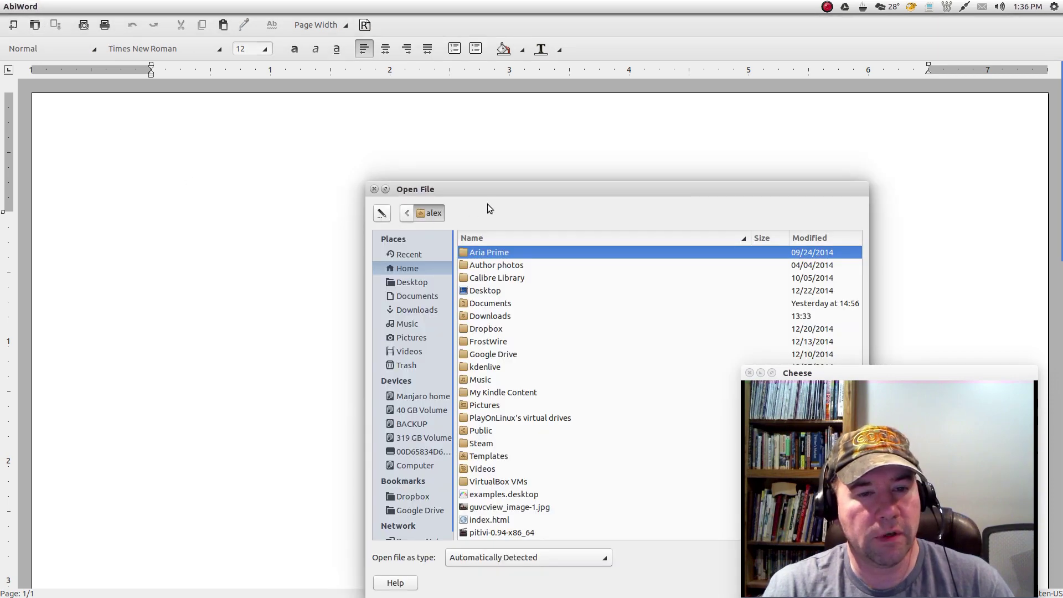
left_click_drag(493, 188, 407, 42)
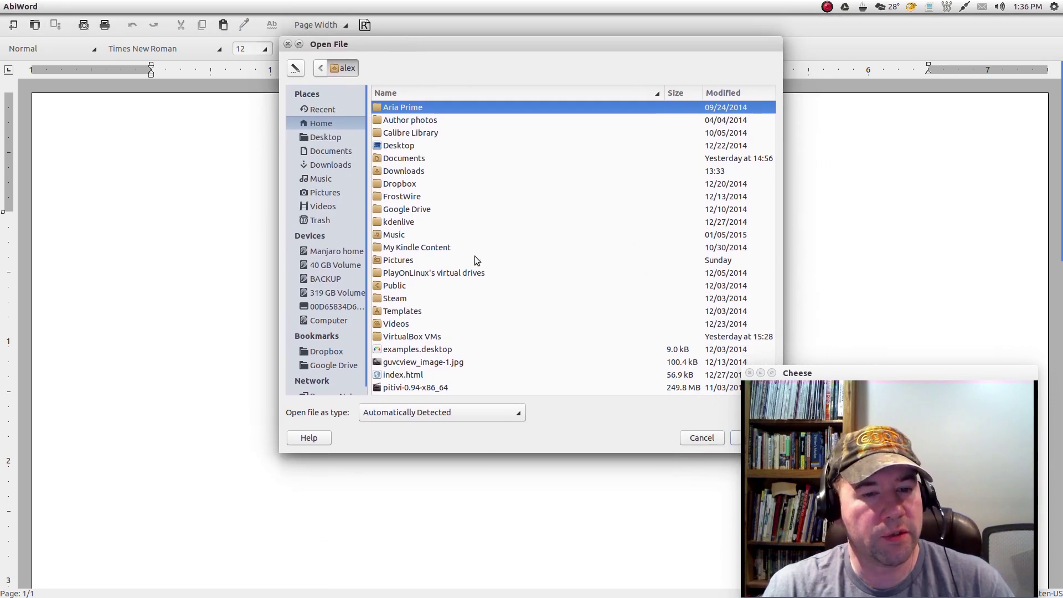
double_click(402, 108)
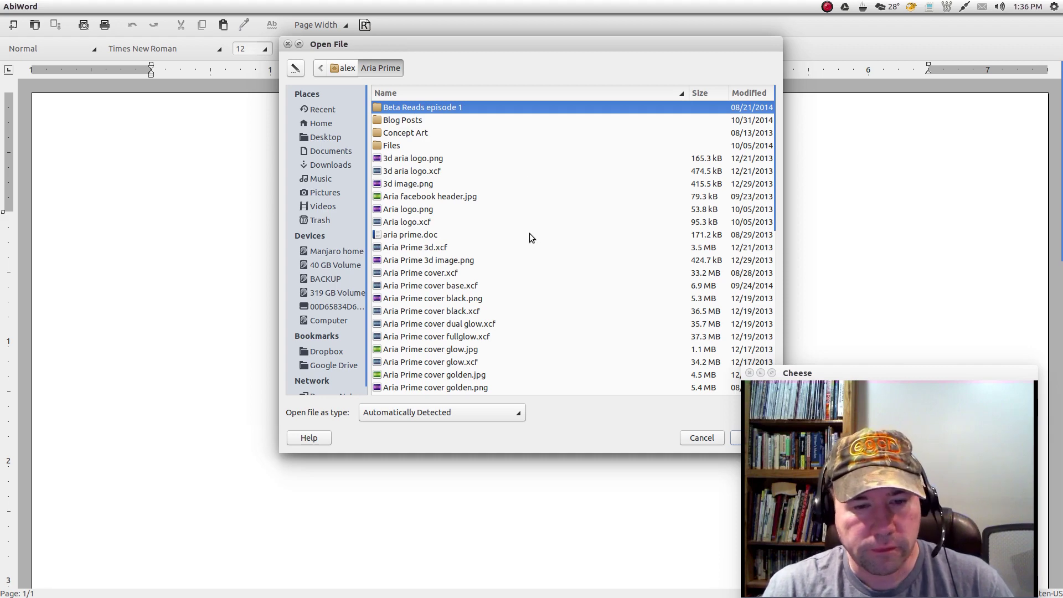
scroll(557, 279, "down", 1)
scroll(556, 279, "up", 1)
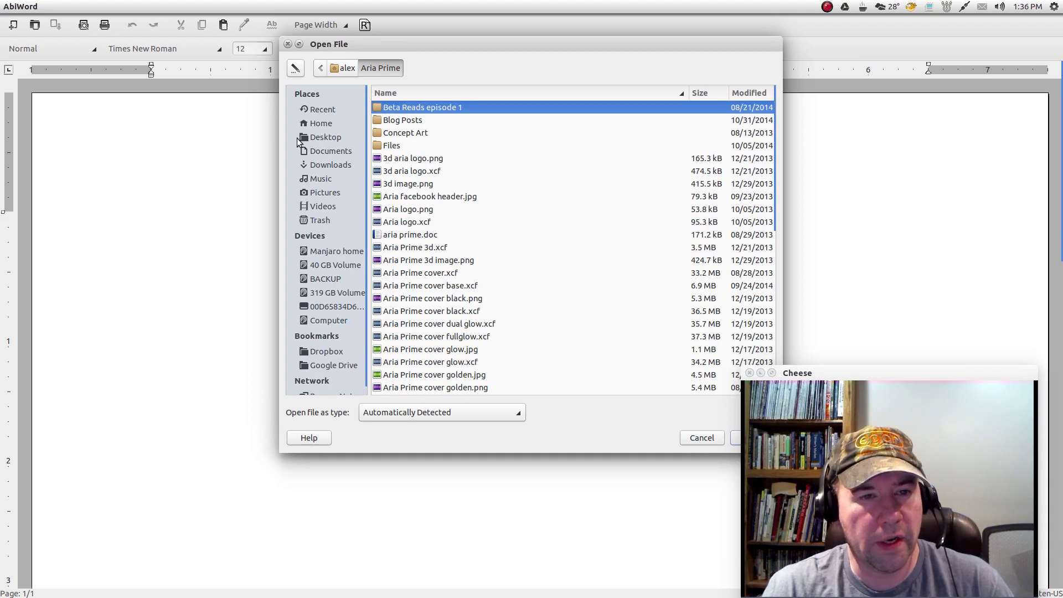
left_click(288, 44)
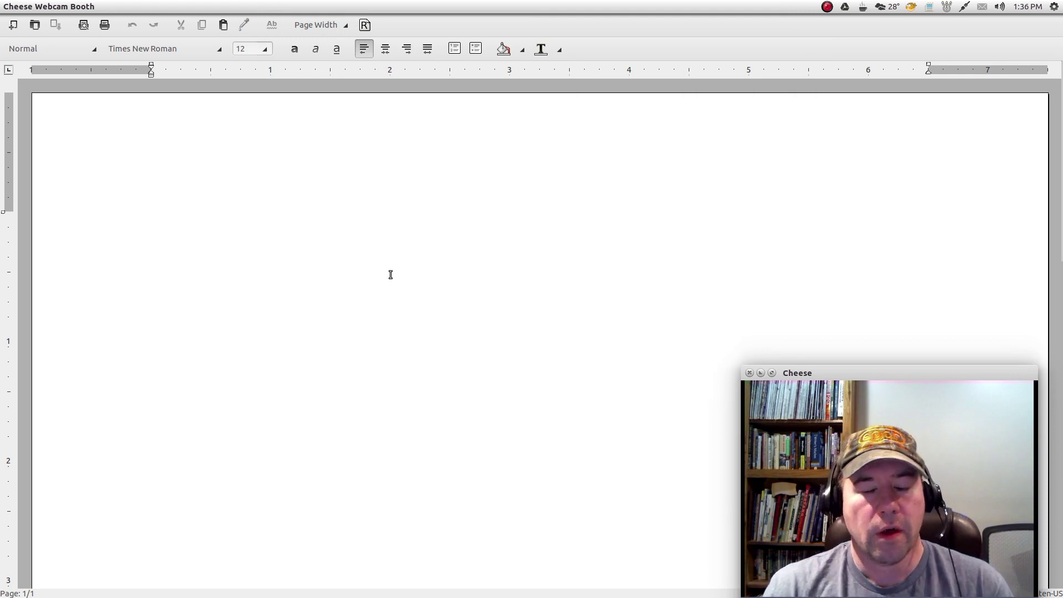
- Enter a line of random sample text beginning "sd;lkfjdo[isd[gs'[gh" in the blank document
left_click(300, 218)
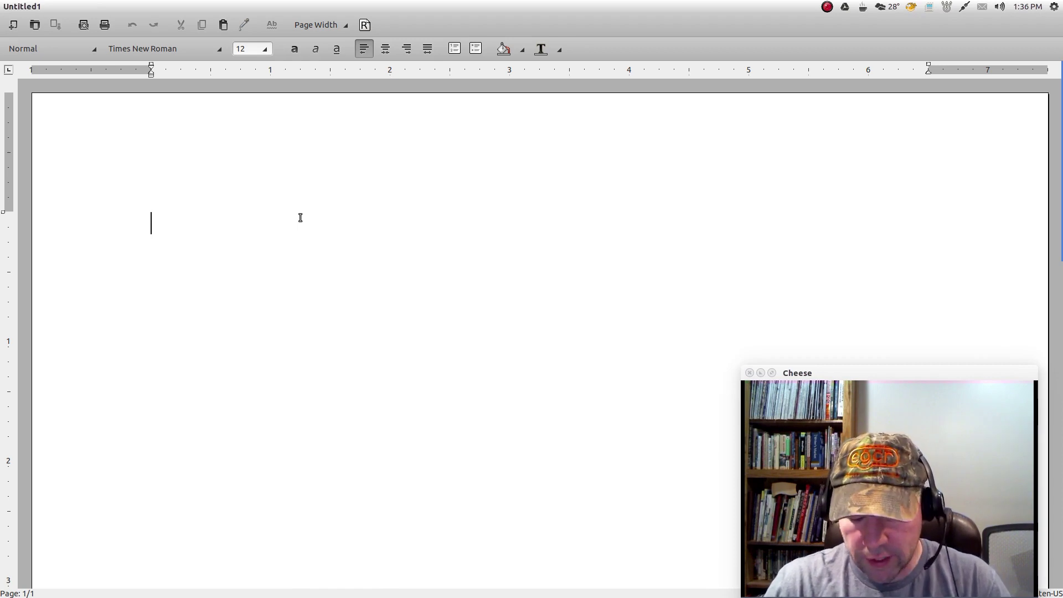
type("sd;lkfjdo[isd[gs'[ghs'lgsa'f")
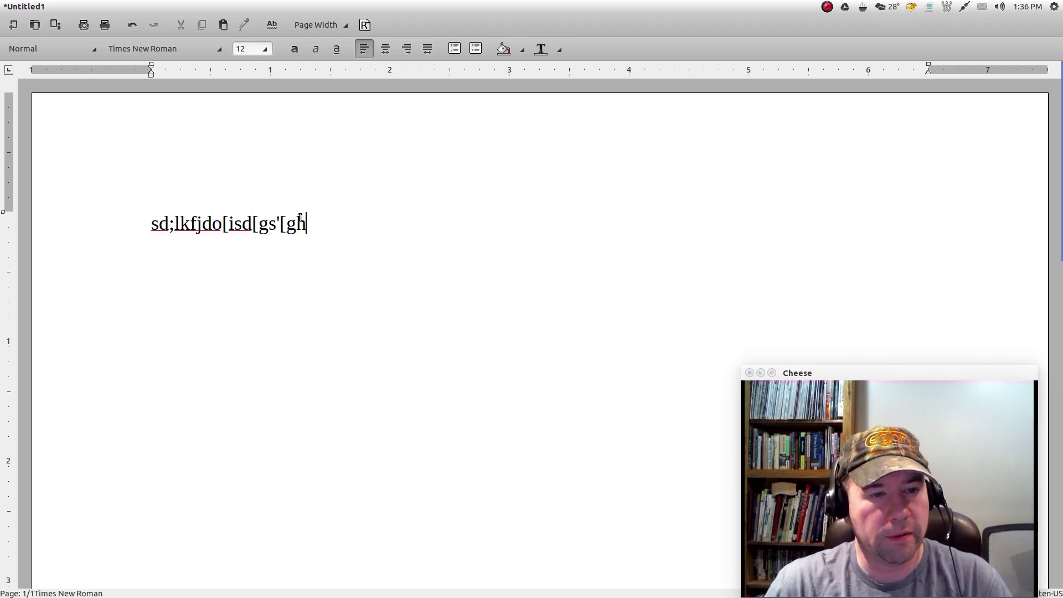
- Examine the file formats offered for saving the document, keeping the AbiWord (.abw, .zabw, abw.gz) type selected
left_click(62, 25)
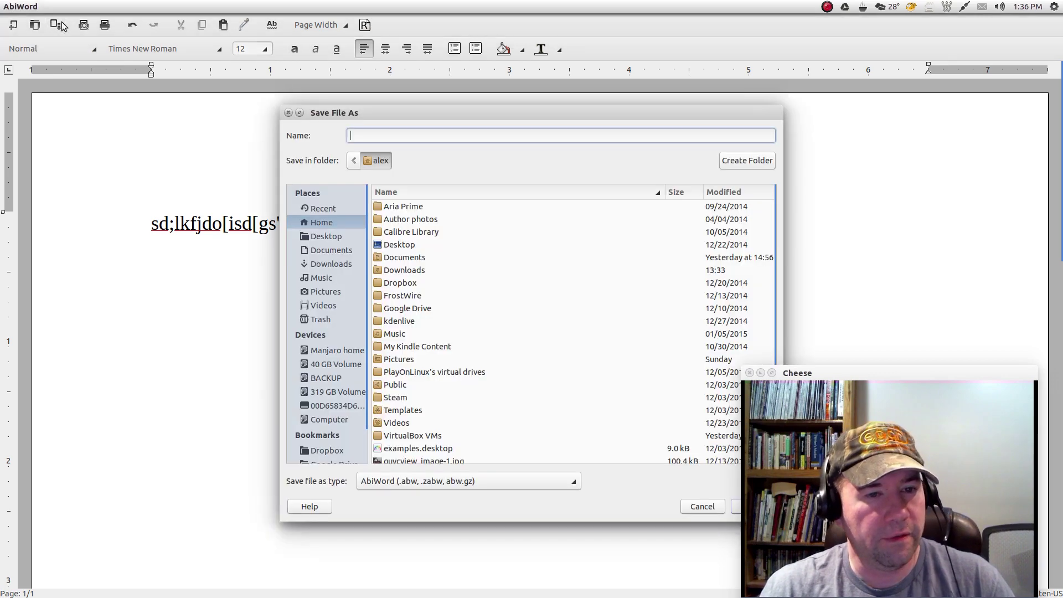
left_click_drag(410, 112, 316, 33)
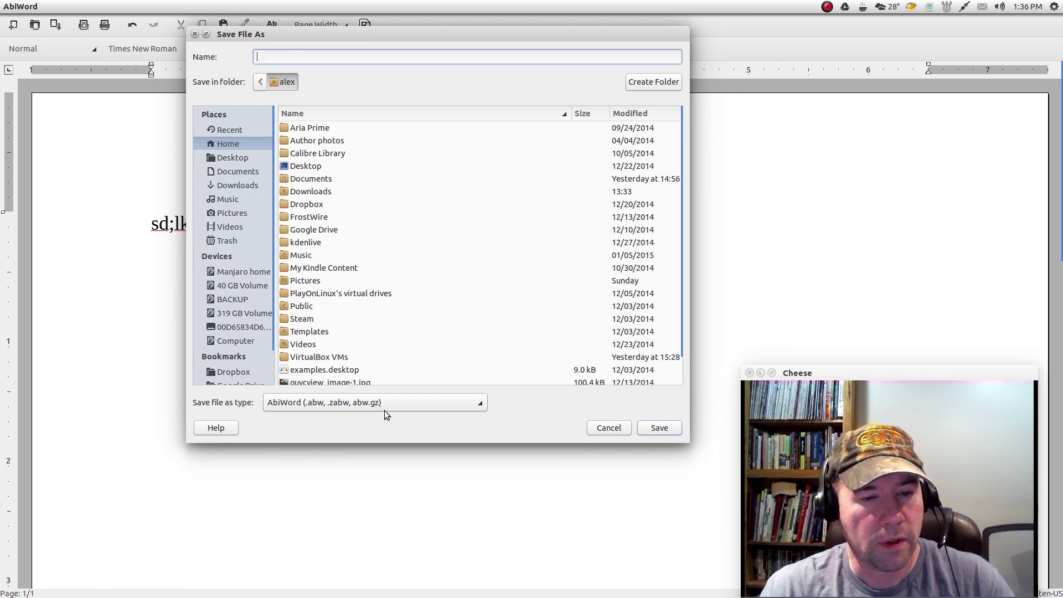
left_click(481, 406)
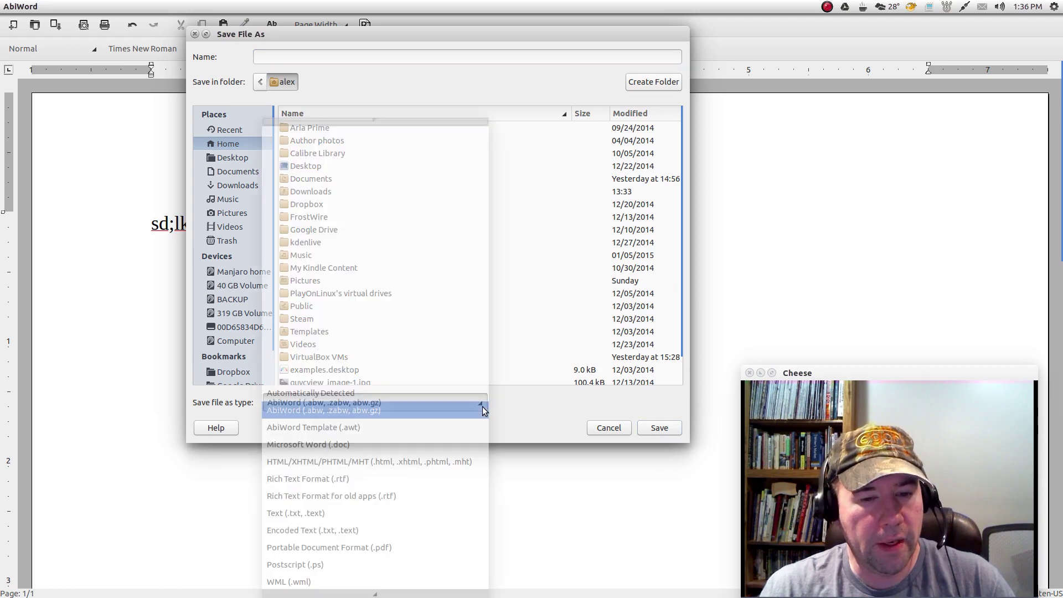
left_click(482, 406)
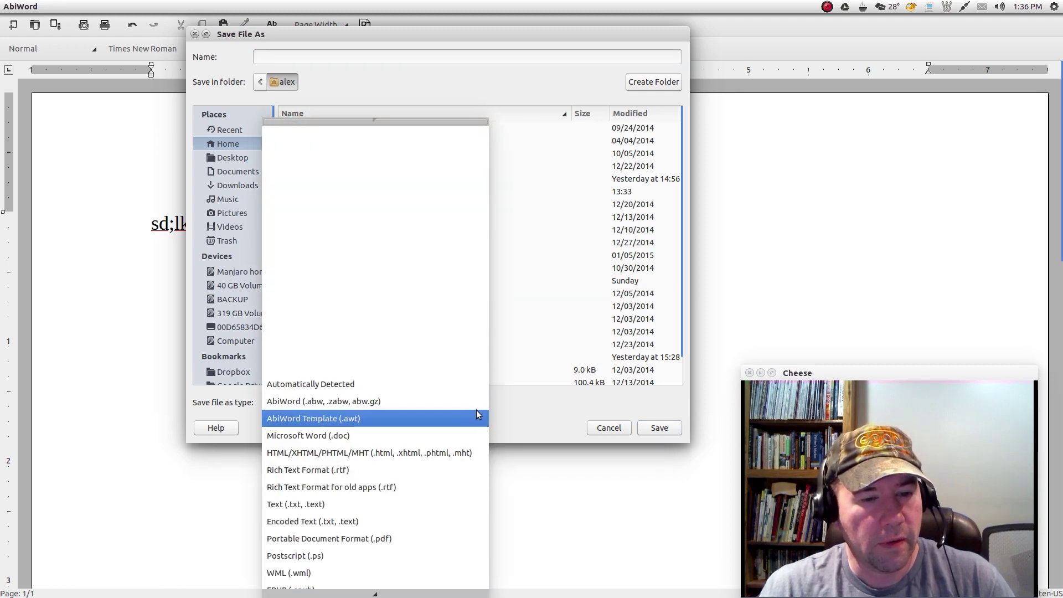
scroll(449, 438, "down", 5)
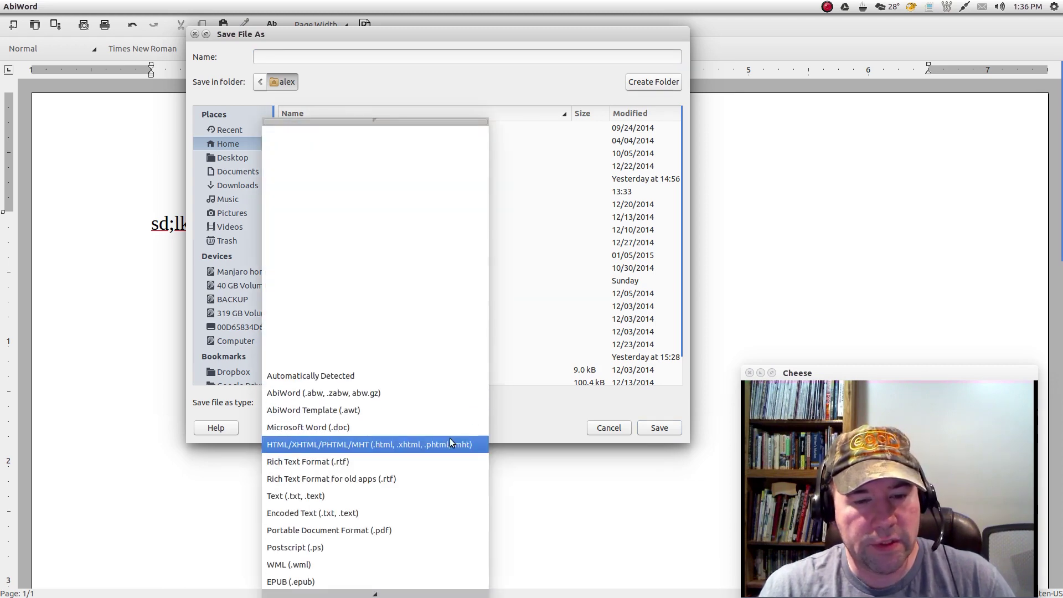
scroll(448, 438, "down", 4)
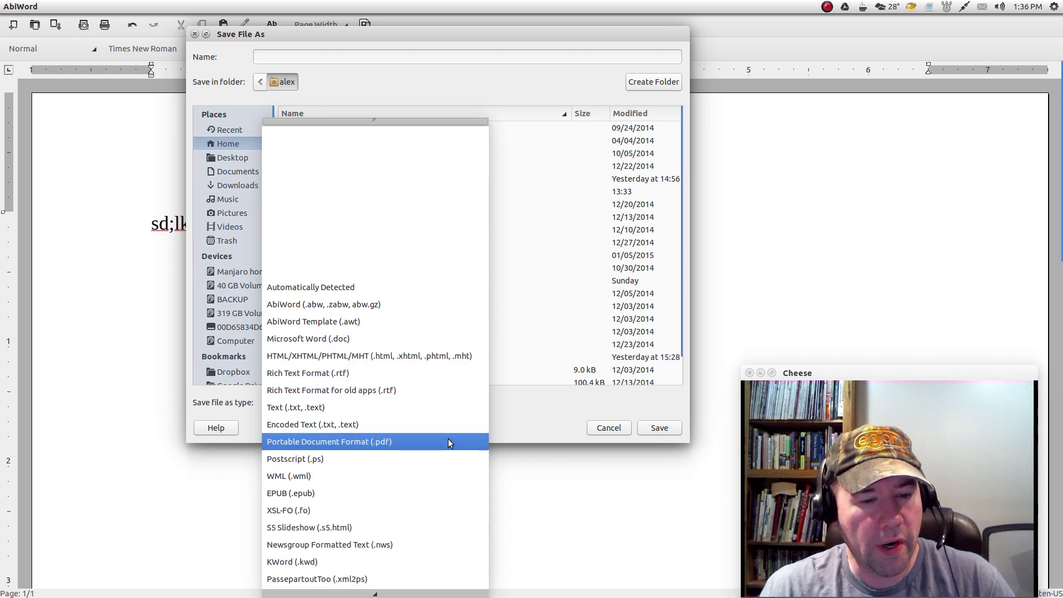
scroll(426, 500, "down", 6)
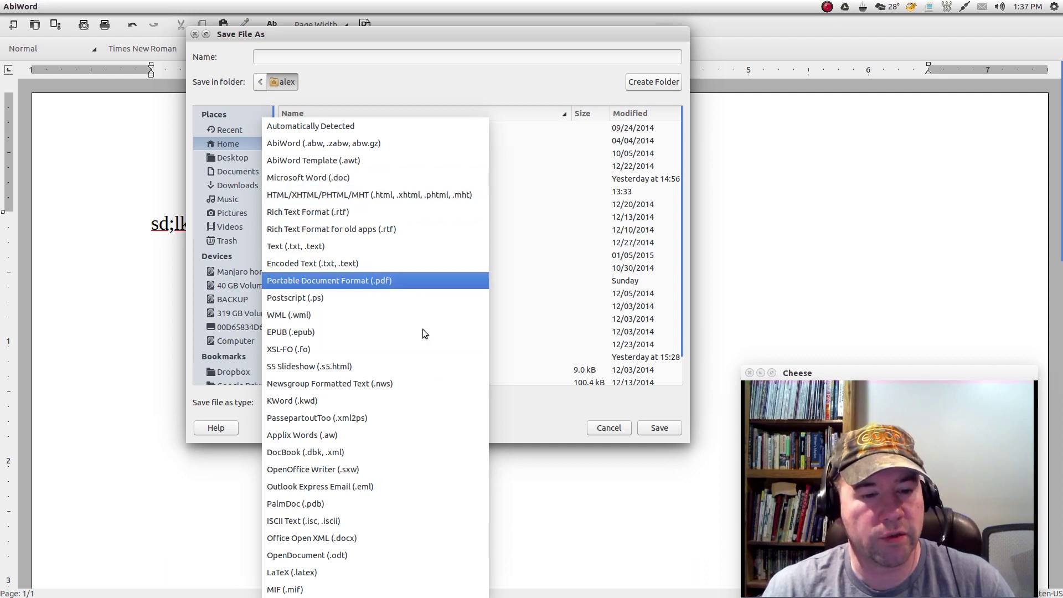
left_click(509, 415)
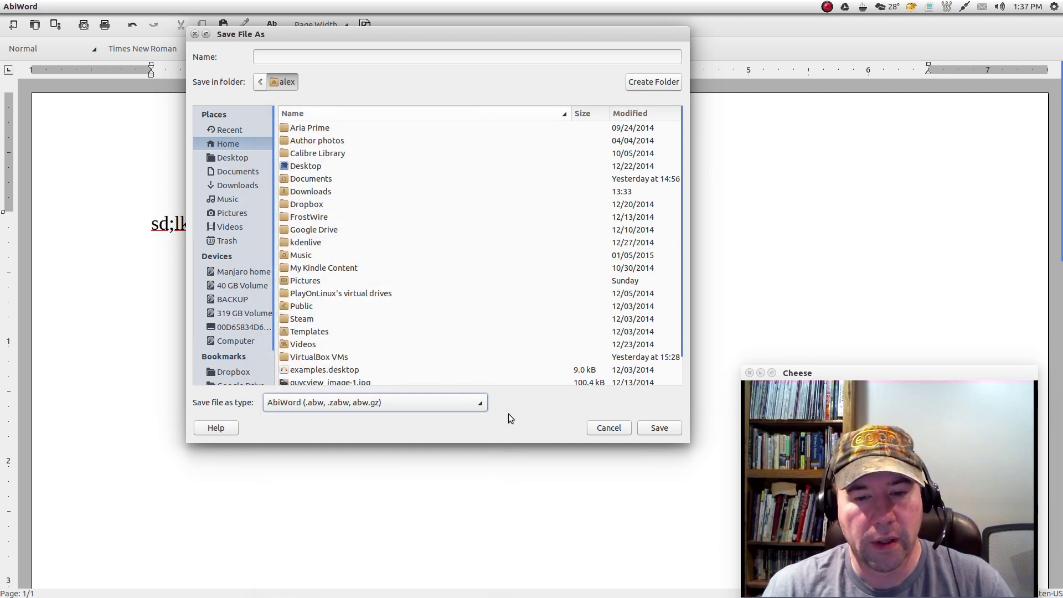
- Dismiss the Save File As dialog without saving, view the TechRepublic AbiWord 3 article in Chrome, and move the browser window off this screen
left_click(607, 431)
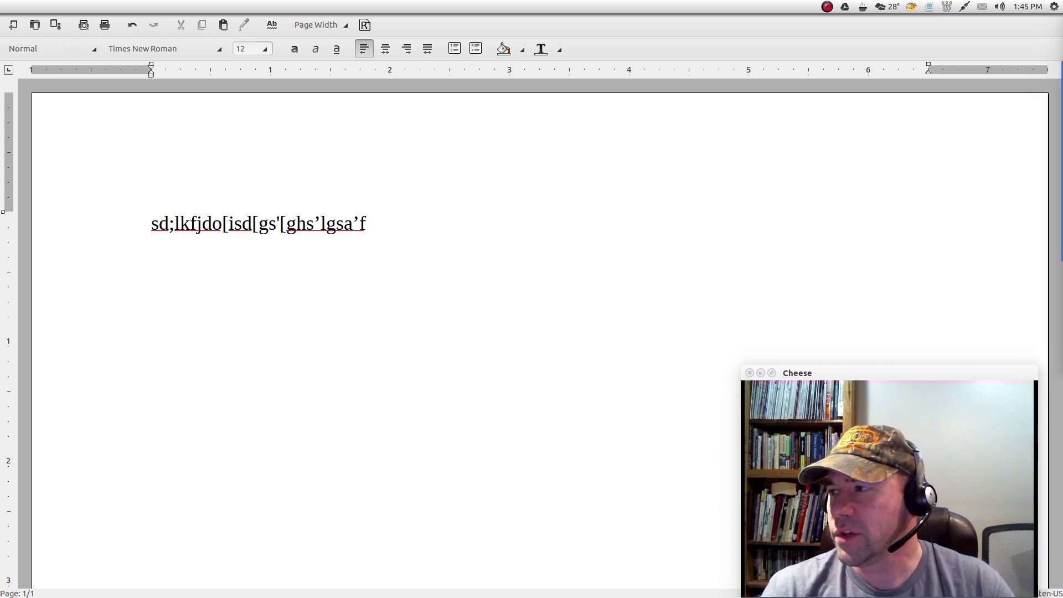
left_click_drag(1062, 66, 585, 66)
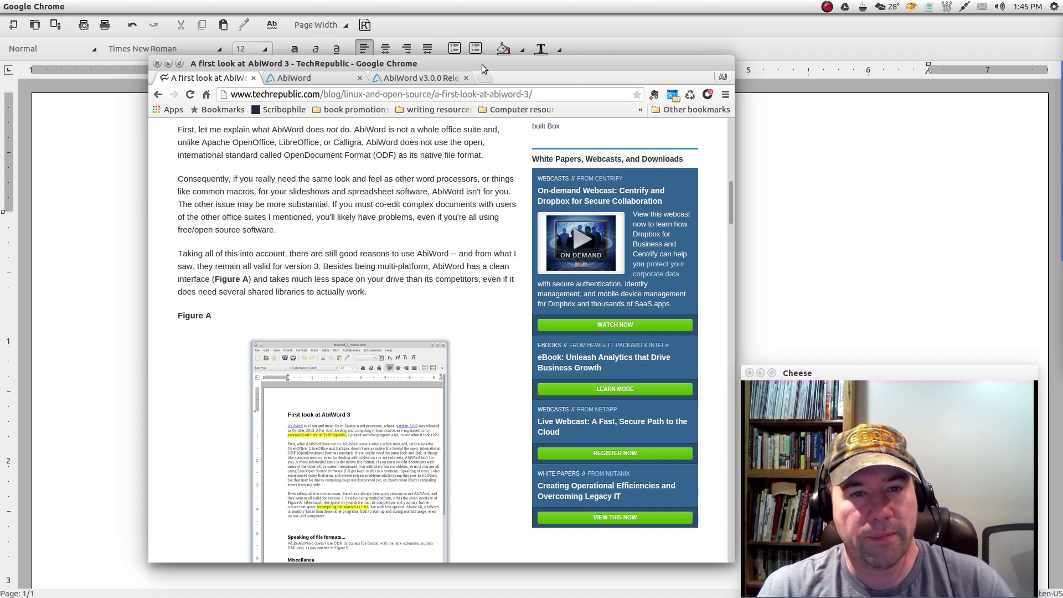
left_click_drag(481, 64, 1062, 89)
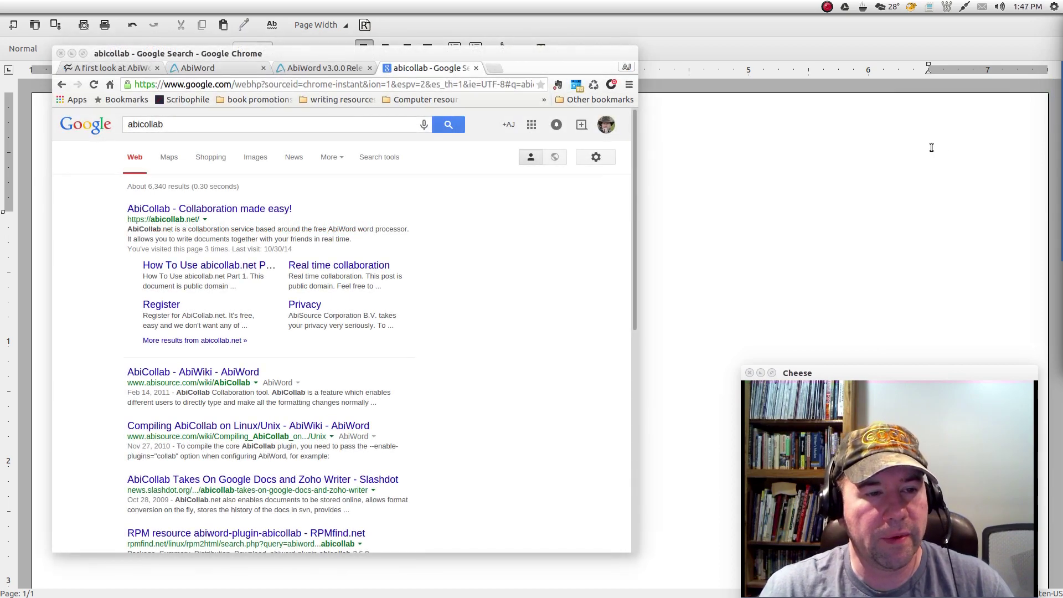
- Open AbiCollab.net from the Google results for abicollab, log in with the prefilled account credentials, and reposition the browser window beside the webcam view
left_click(261, 210)
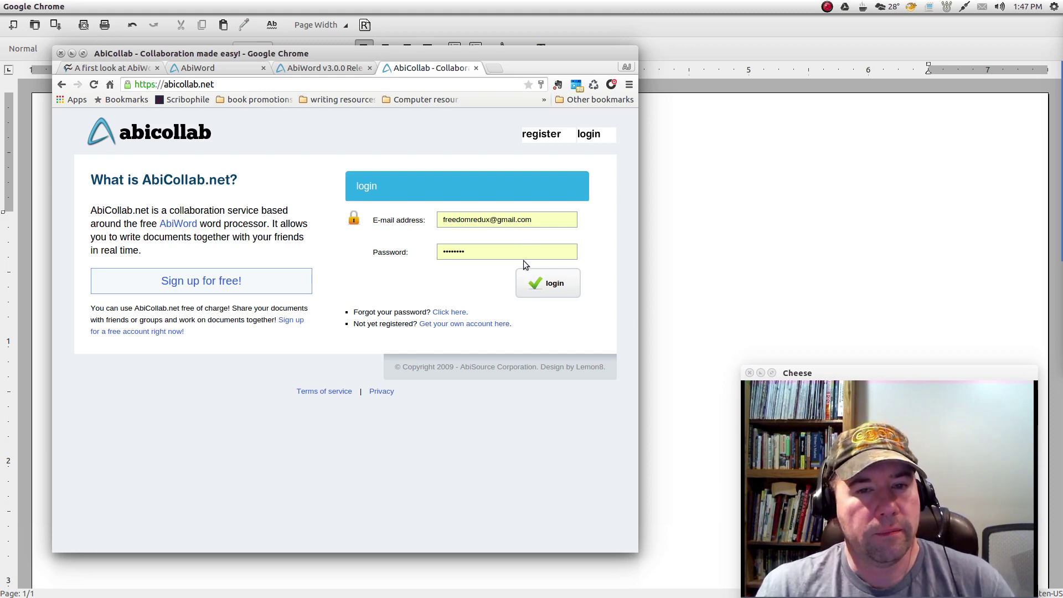
left_click_drag(492, 59, 663, 65)
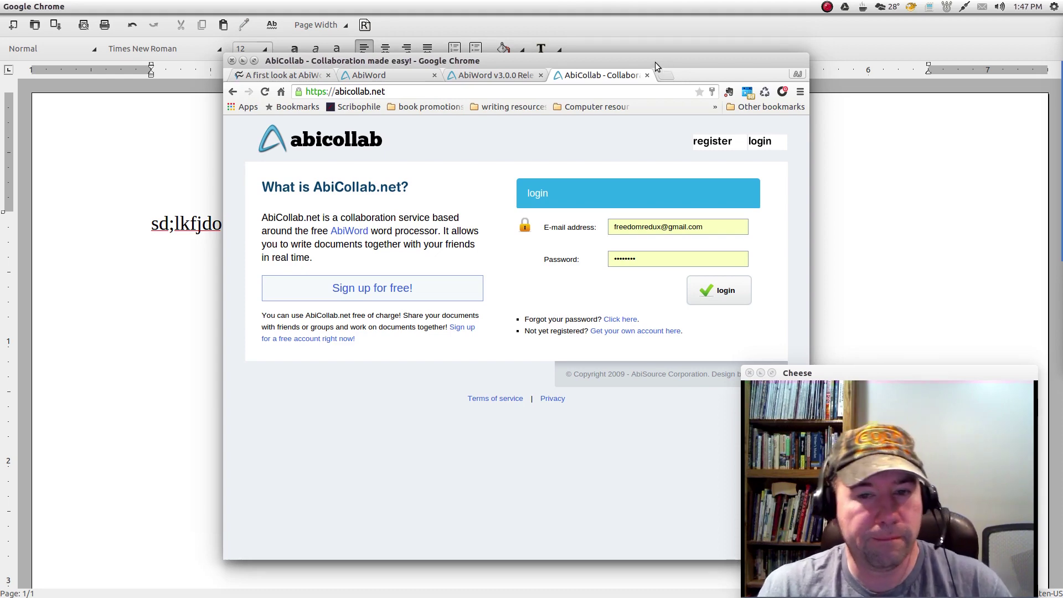
left_click(707, 297)
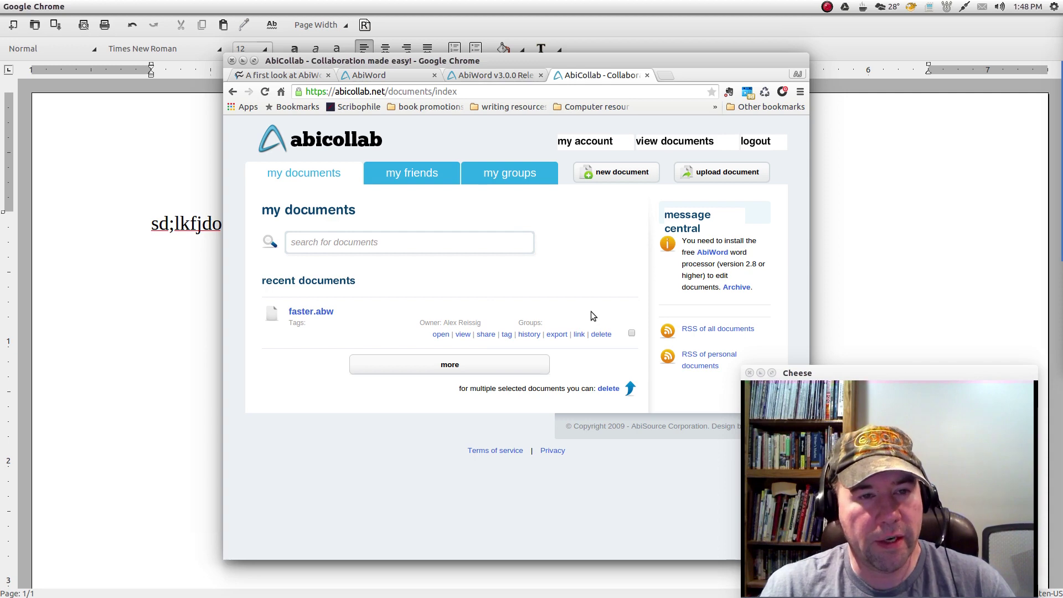
left_click_drag(528, 70, 347, 79)
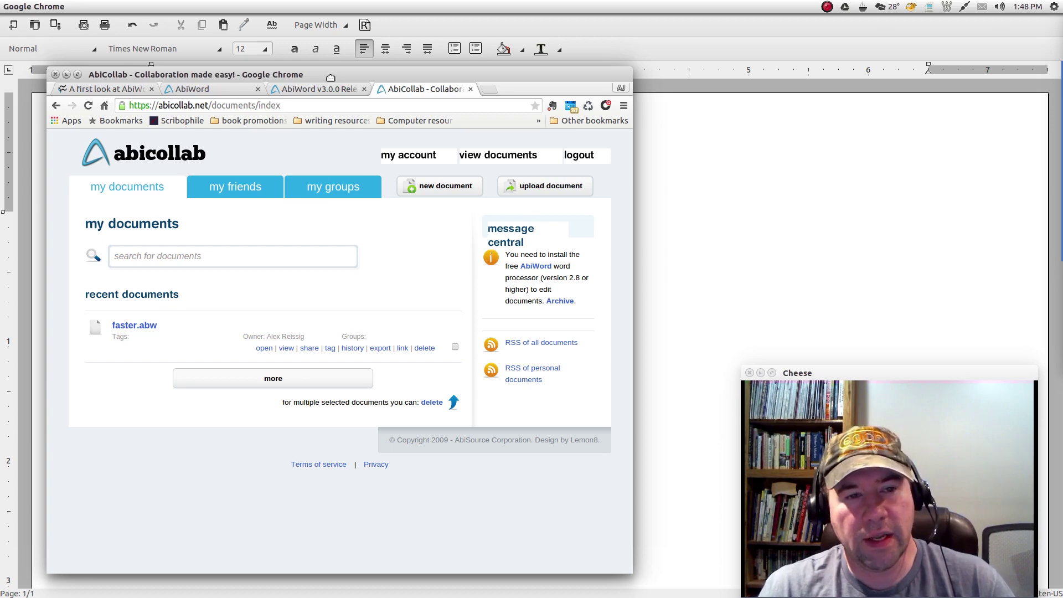
- Examine the AbiWord v3.0.0 release notes down to the section on the Telepathy backend for the collaboration plugin
left_click(311, 87)
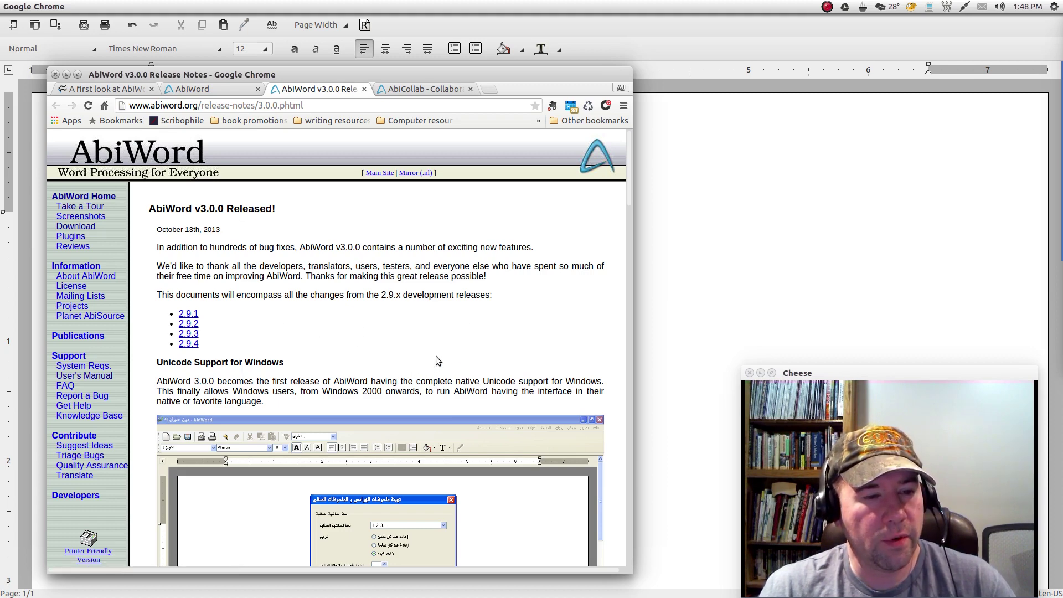
scroll(437, 360, "down", 10)
scroll(447, 362, "down", 6)
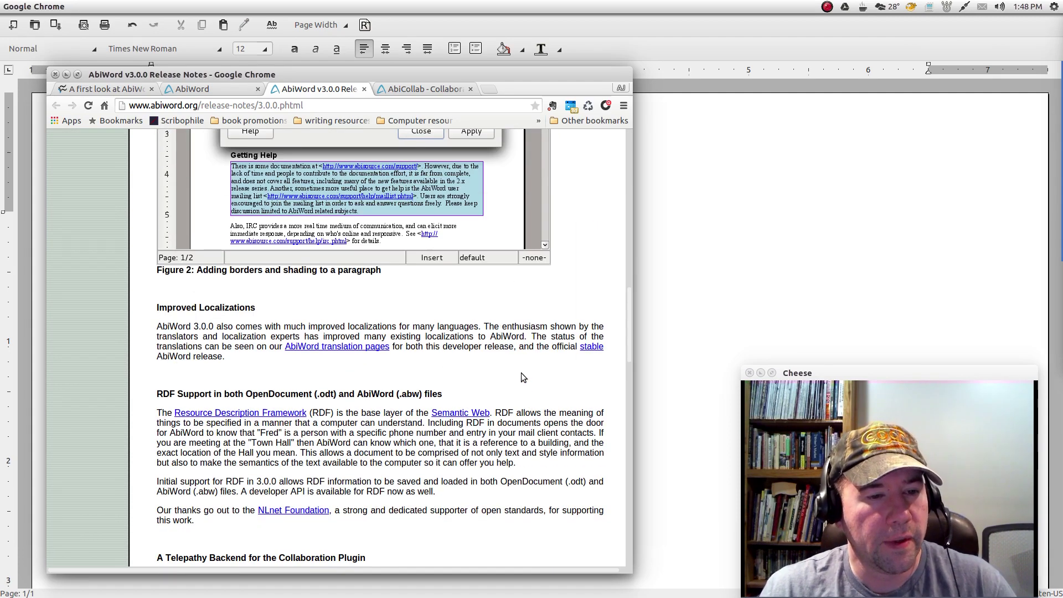
scroll(521, 373, "down", 9)
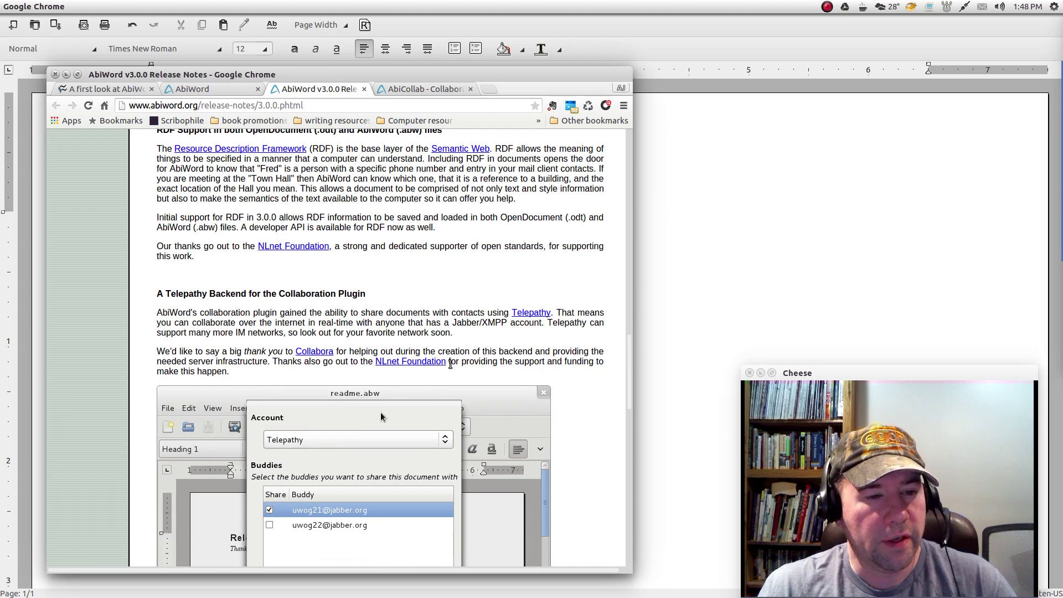
scroll(451, 365, "down", 3)
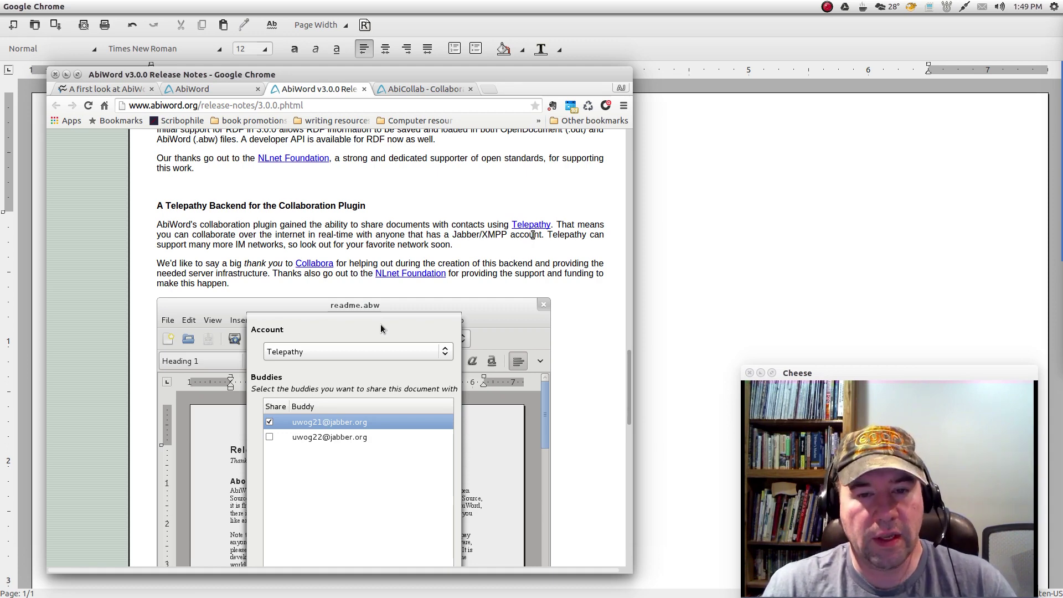
- Review the AbiCollab my documents page alongside the Telepathy collaboration section of the release notes
left_click(413, 91)
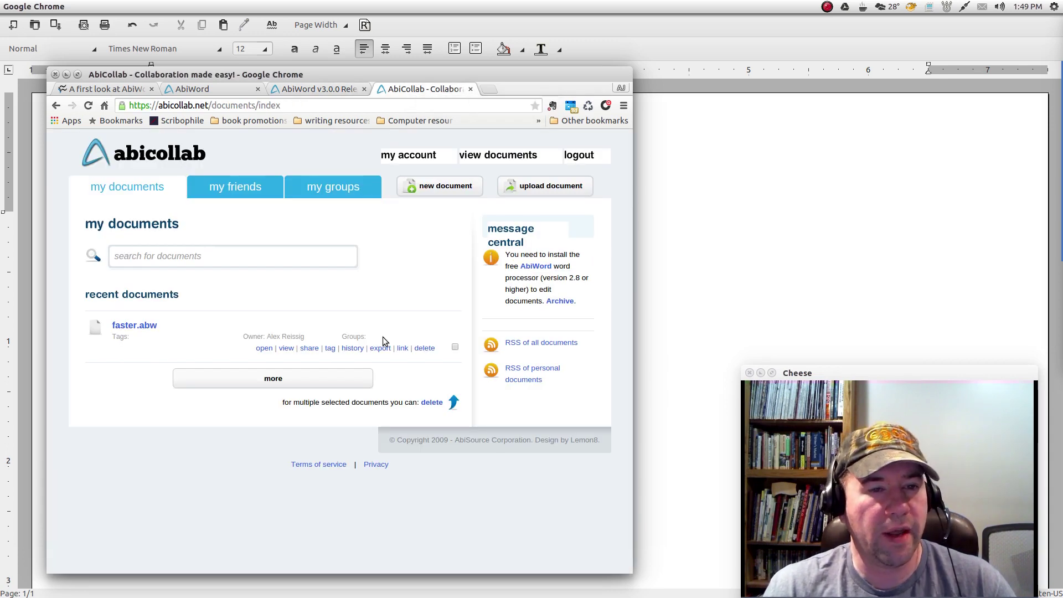
left_click(318, 89)
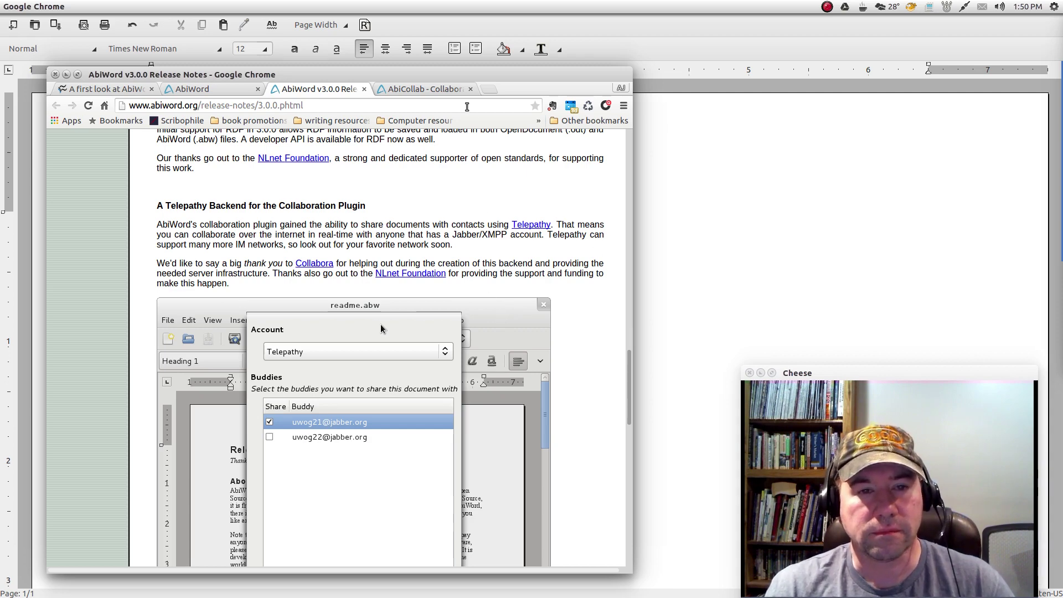
left_click(447, 90)
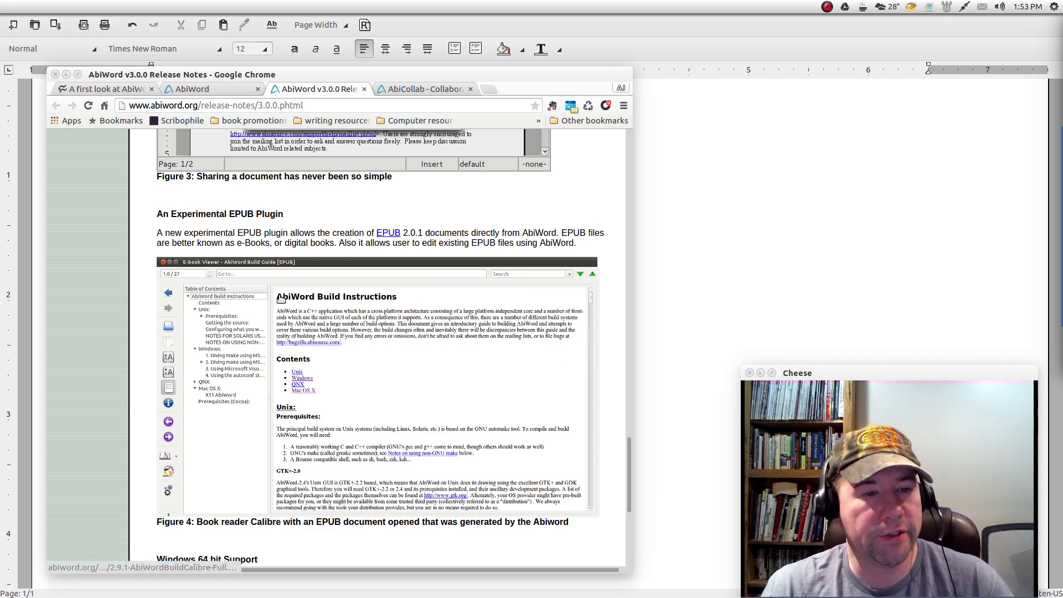
- Read the AbiWord v3.0.0 release notes from the Experimental EPUB Plugin section through the Other improvements list
scroll(282, 299, "down", 2)
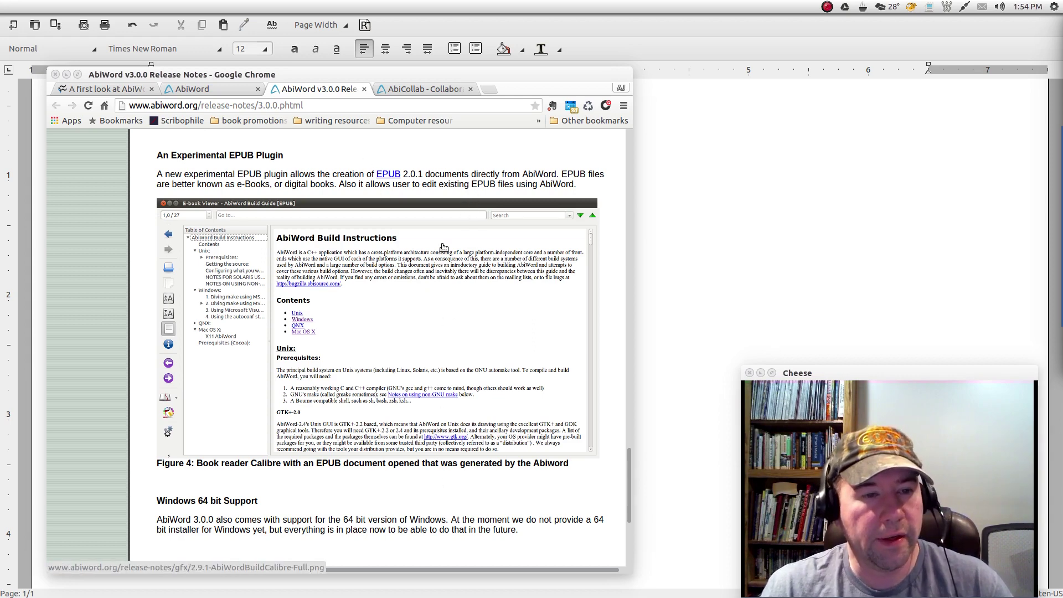
scroll(443, 247, "up", 1)
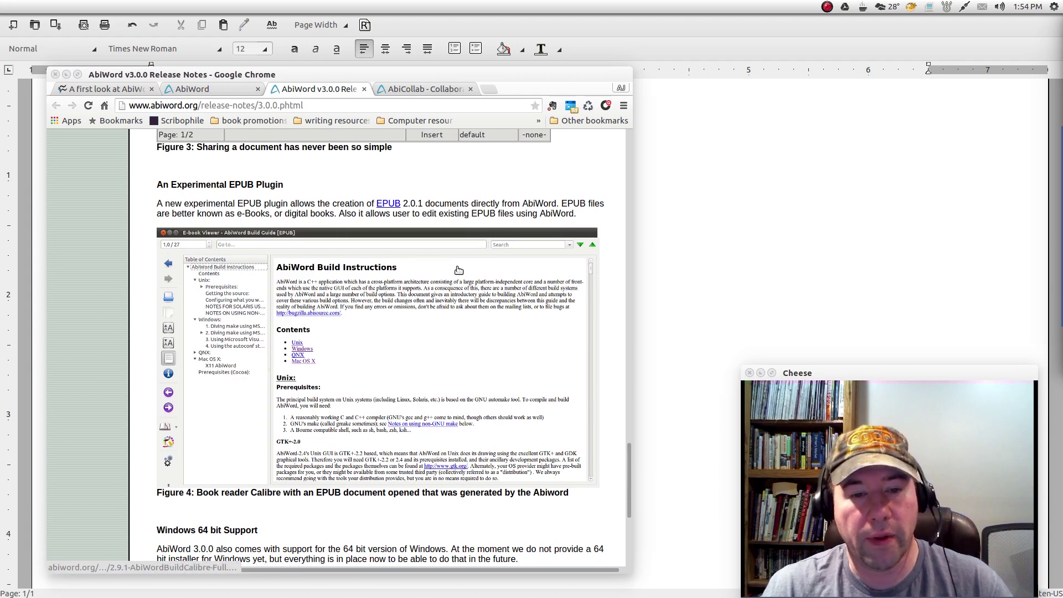
scroll(481, 407, "down", 3)
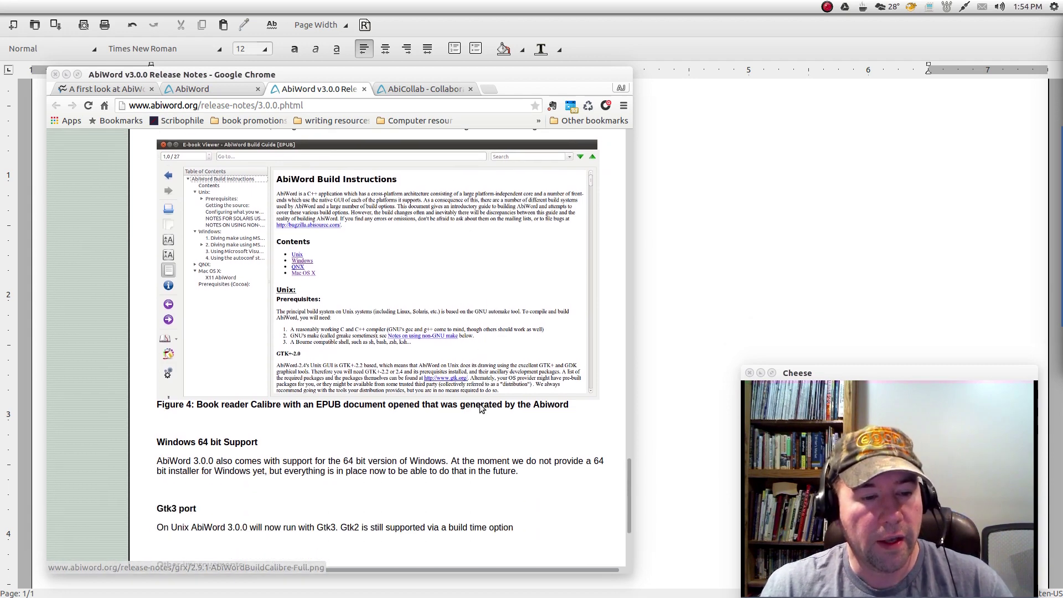
scroll(480, 407, "down", 7)
scroll(387, 279, "up", 2)
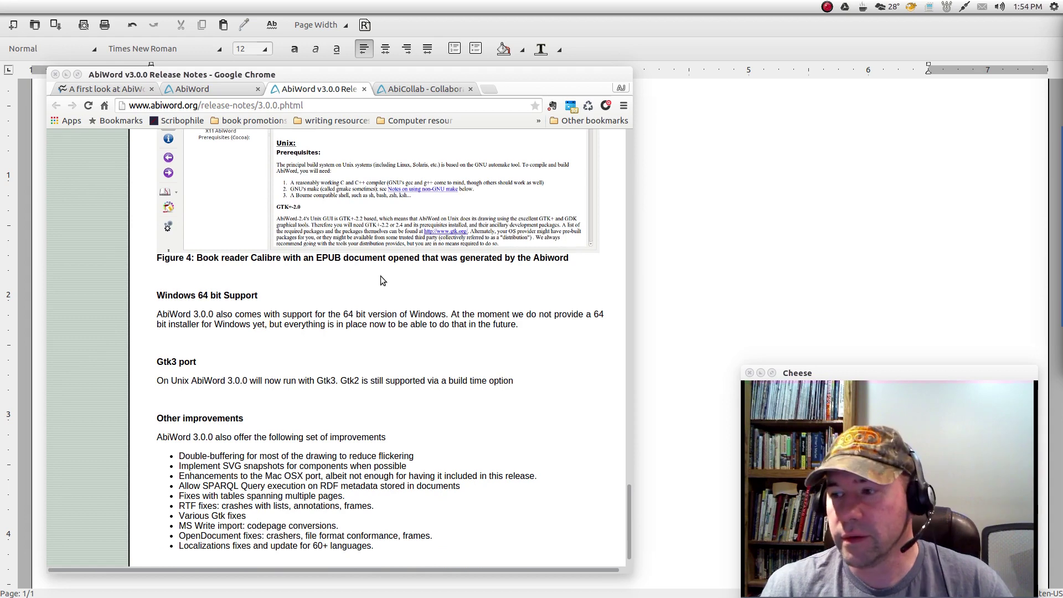